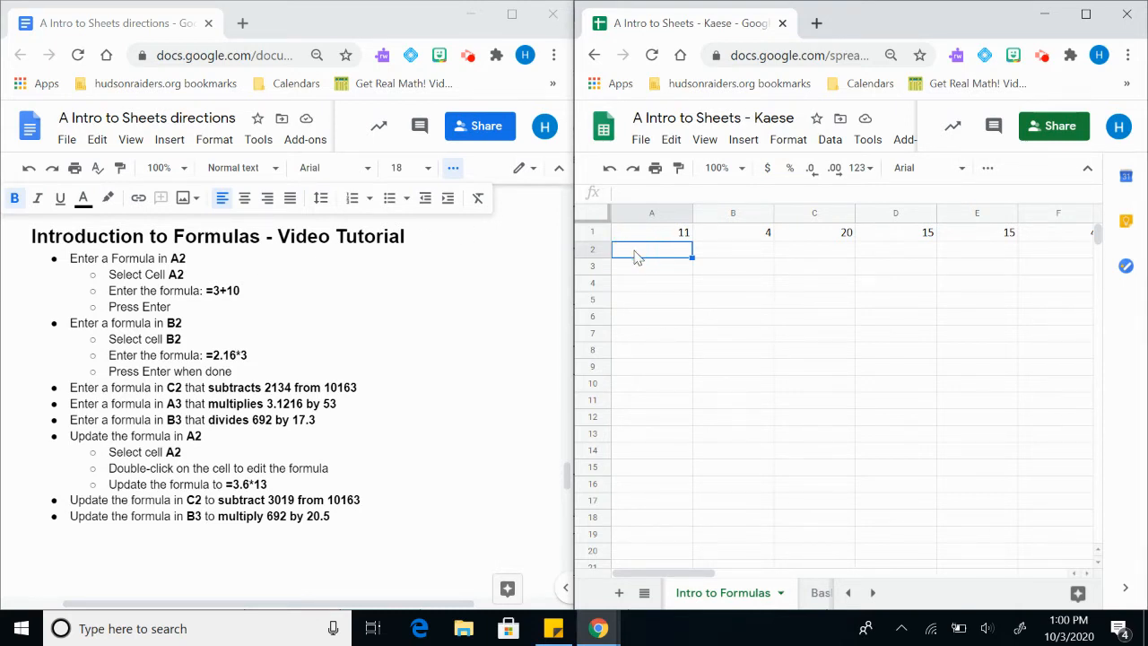
- Enter the formula =3+10 in cell A2 of the Intro to Formulas sheet
text(=)
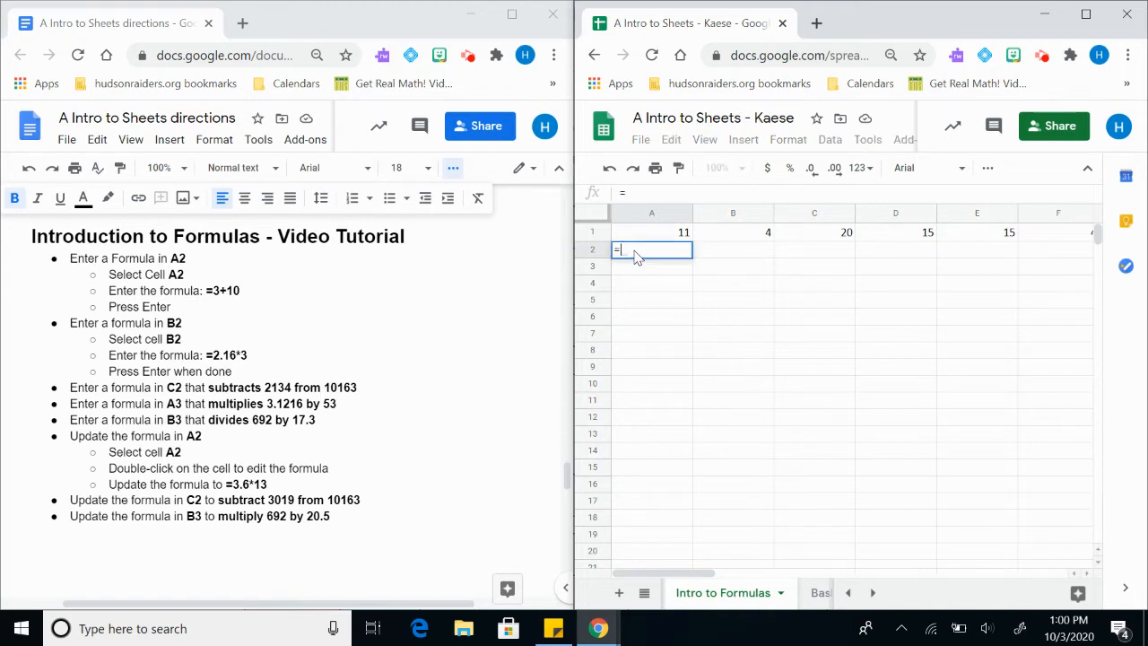
text(3)
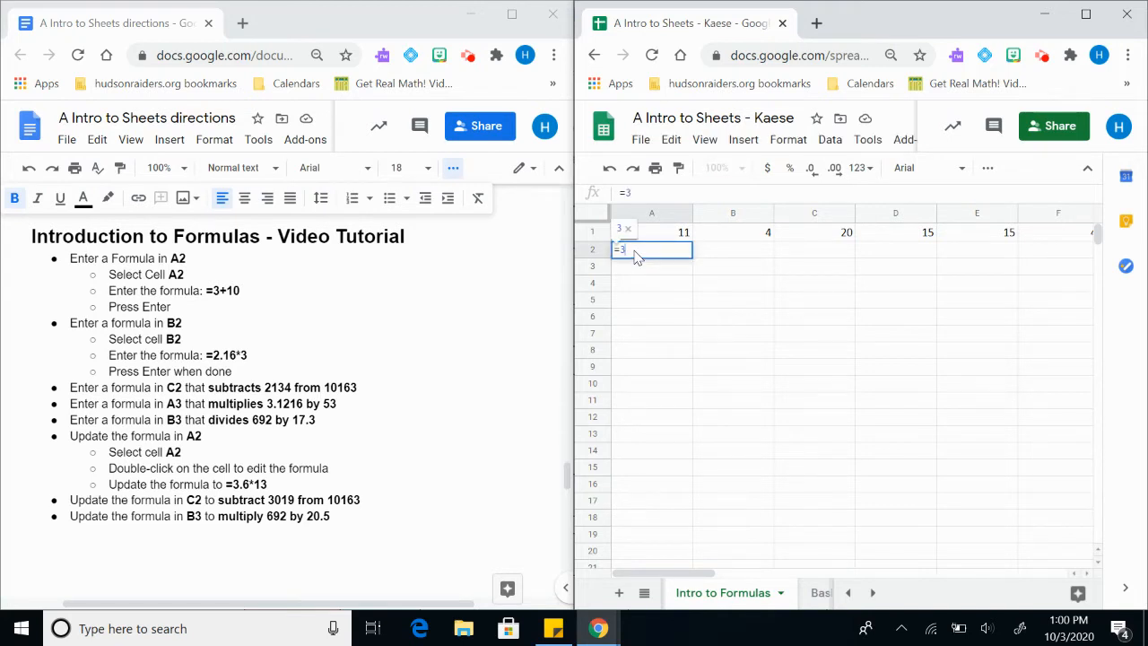
text(+)
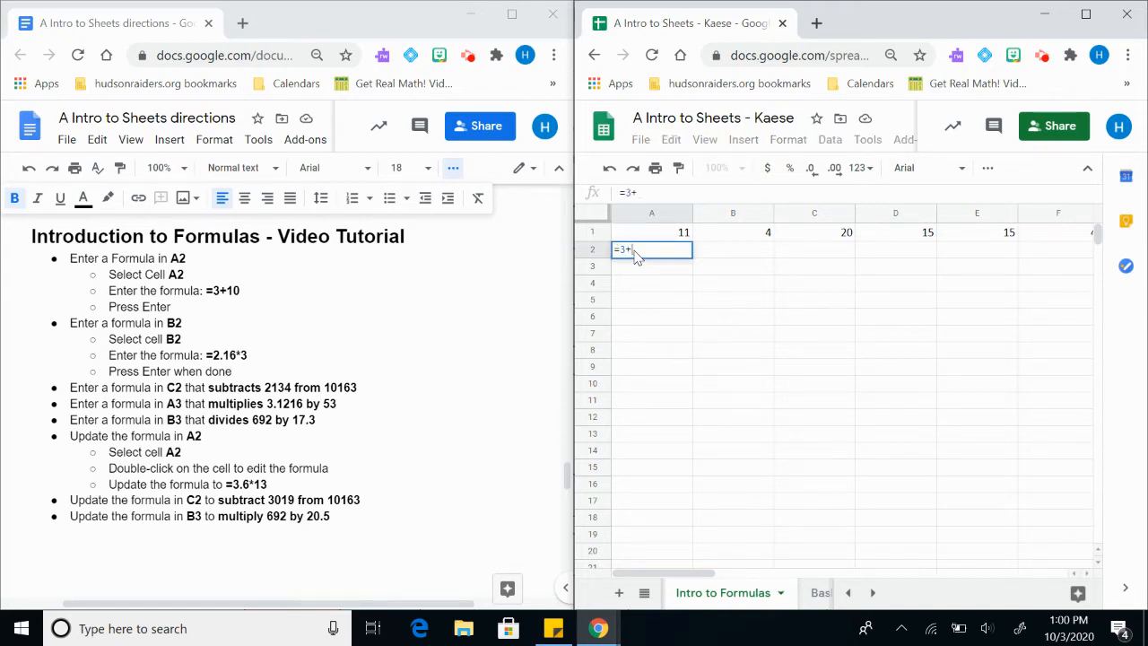
text(10)
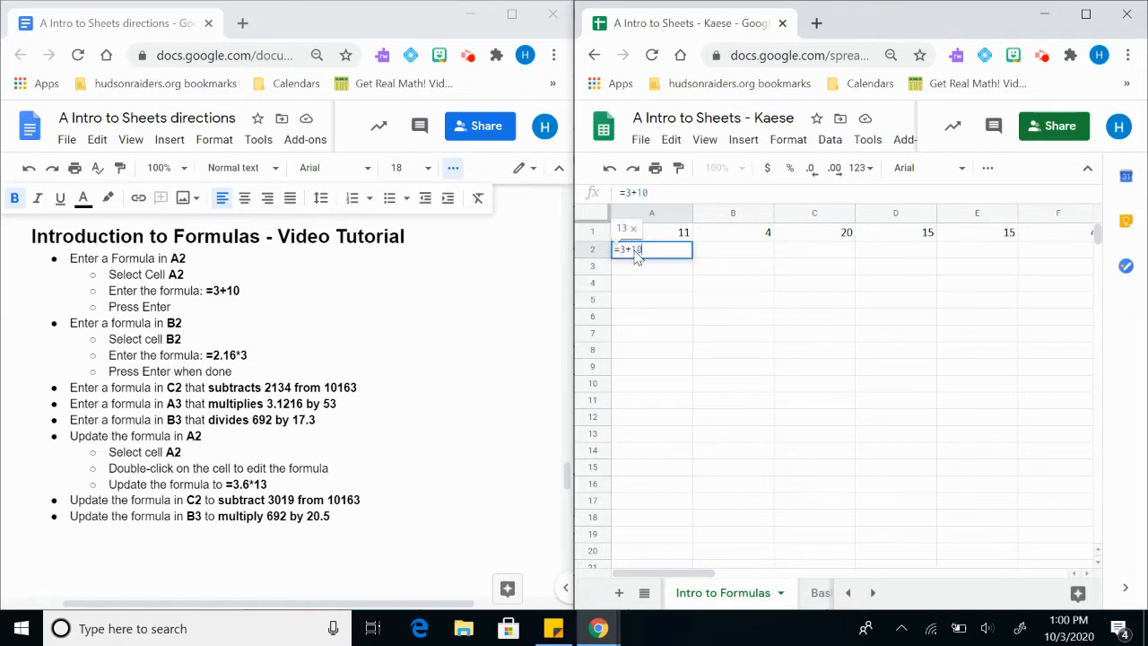
key(Return)
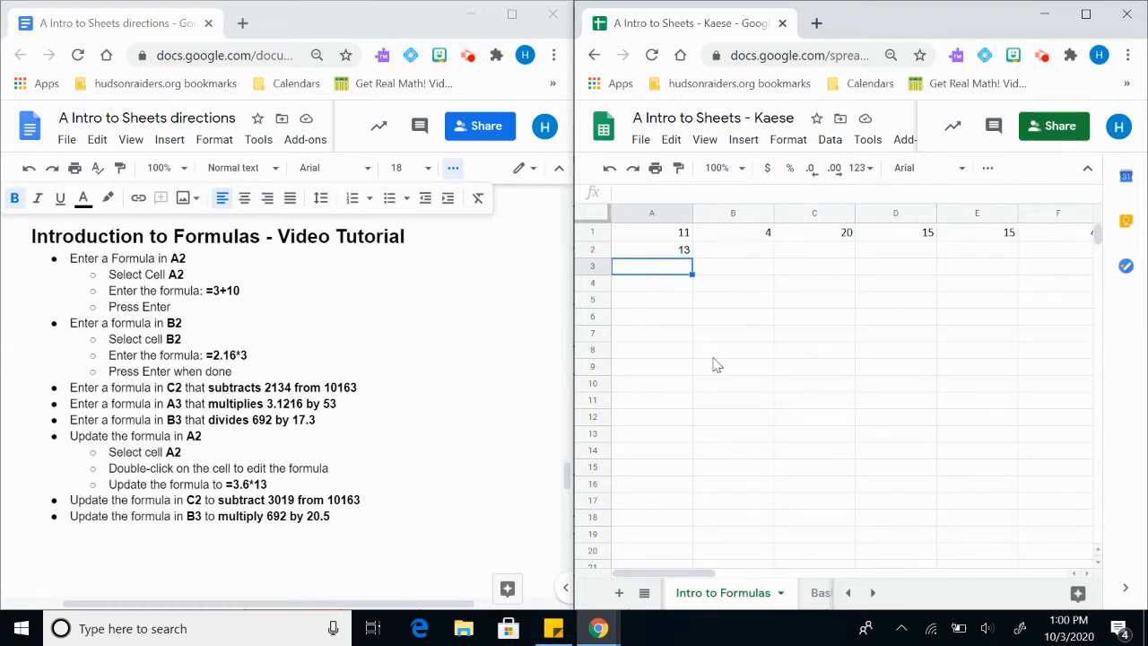
- Enter a formula in cell B2 that multiplies 2.16 by 3, written as =2.16*3
click(756, 255)
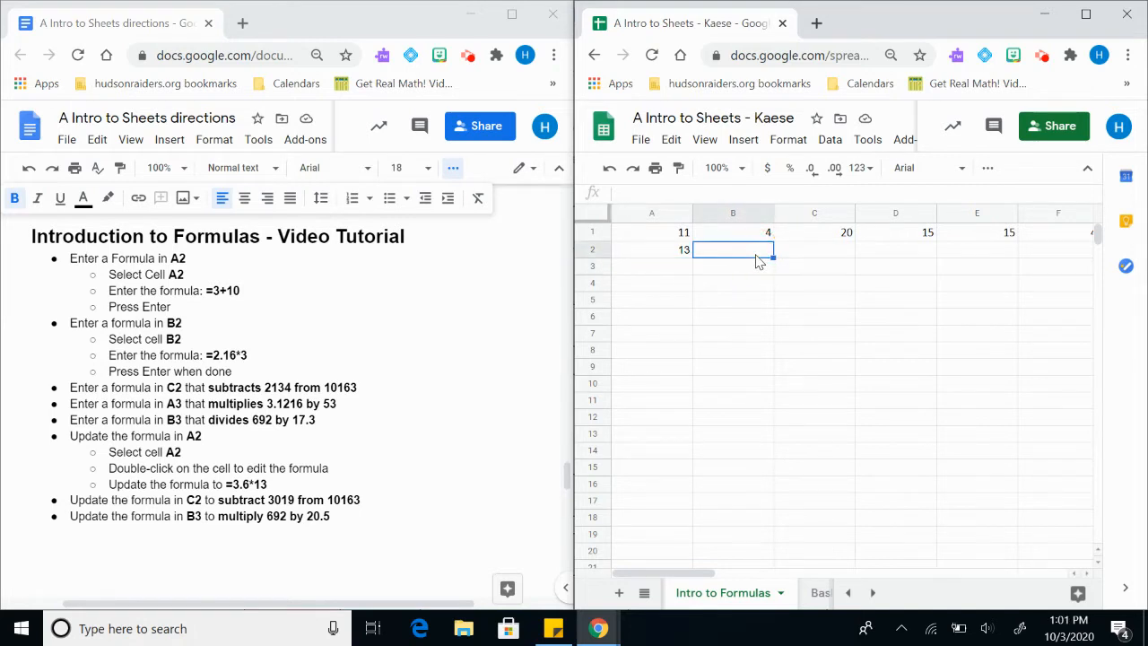
text(=)
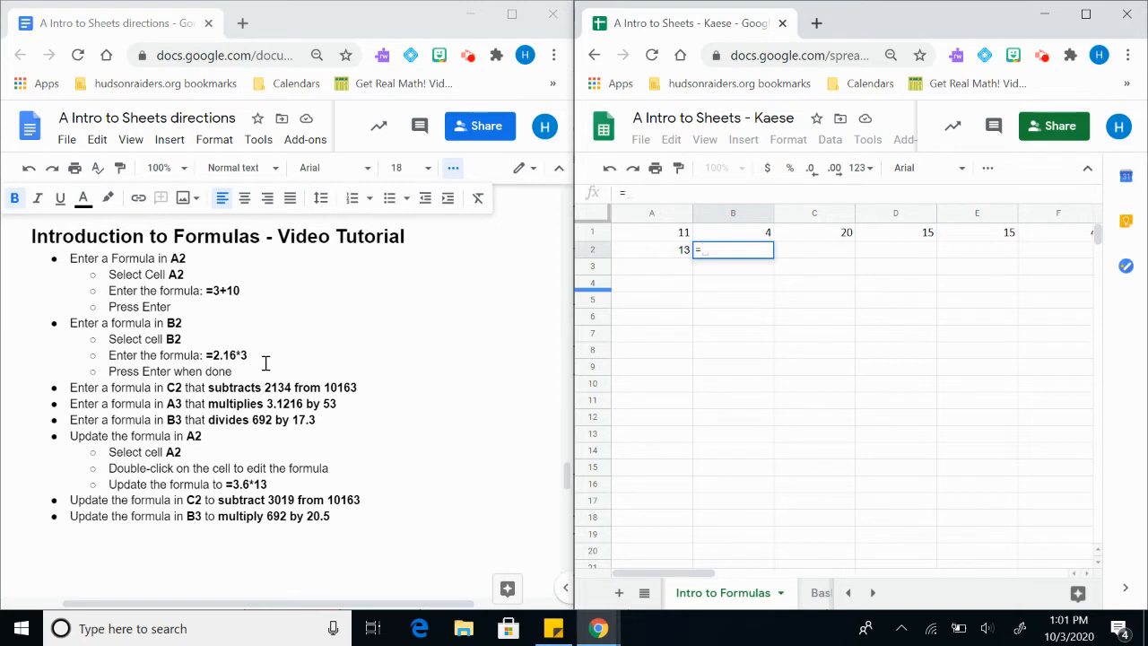
text(2.16)
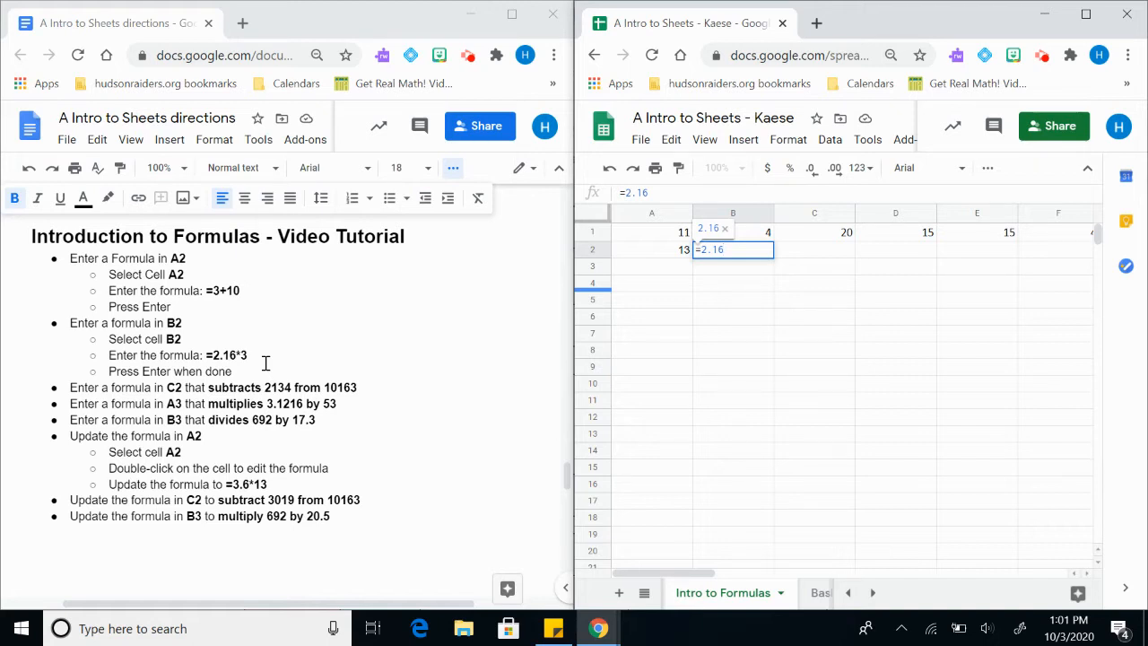
text(*)
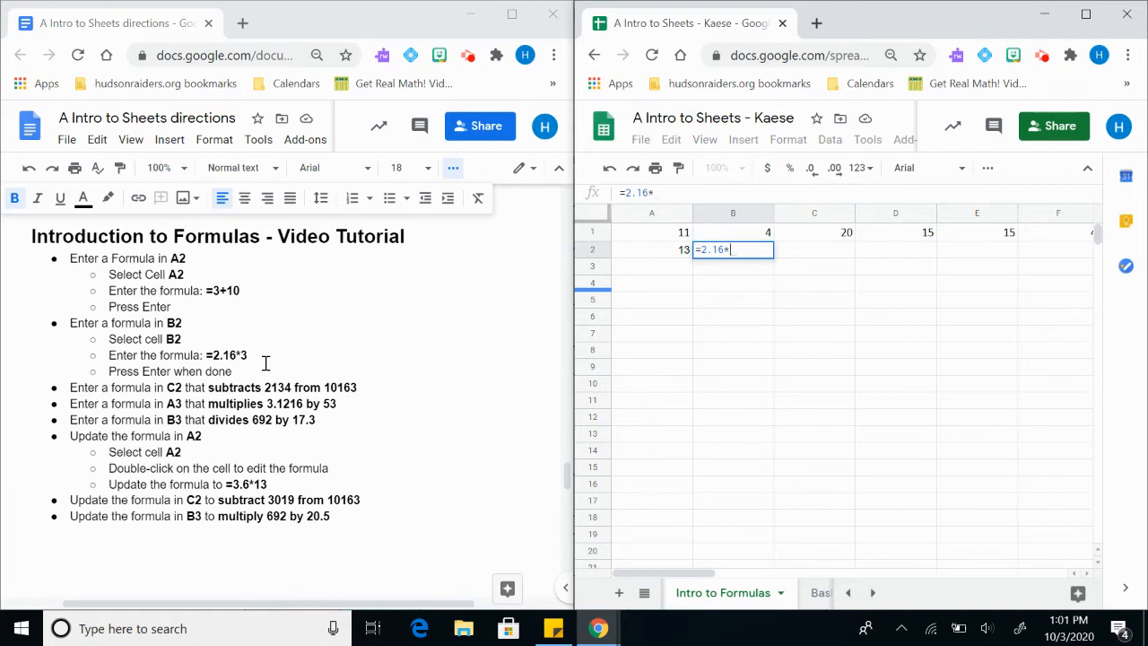
text(3)
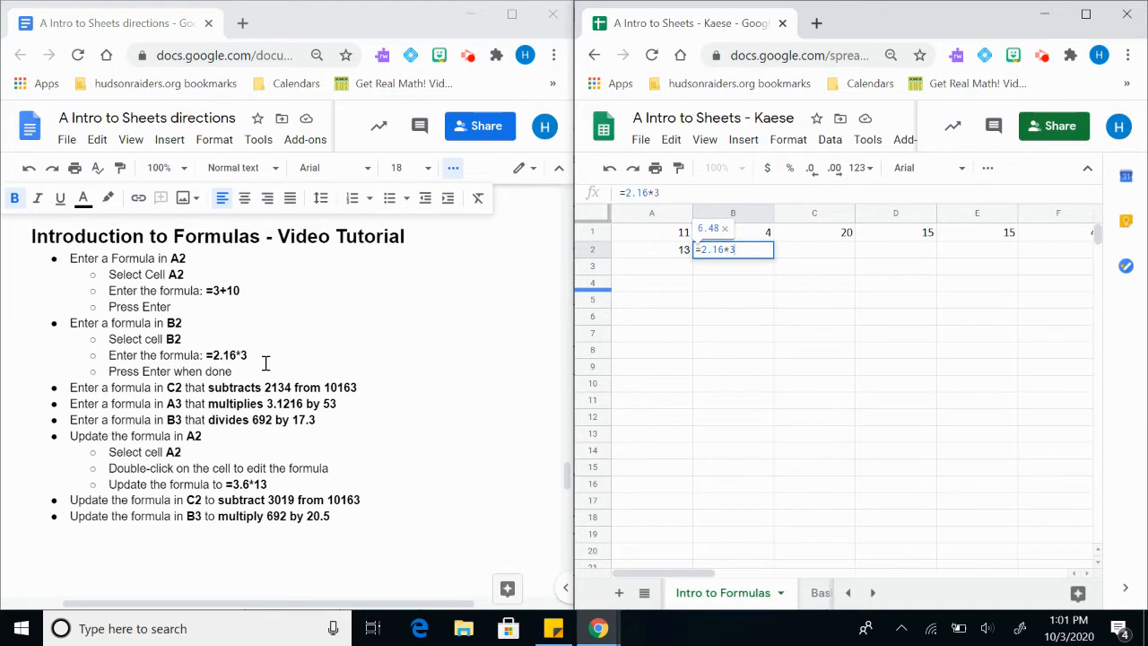
key(Return)
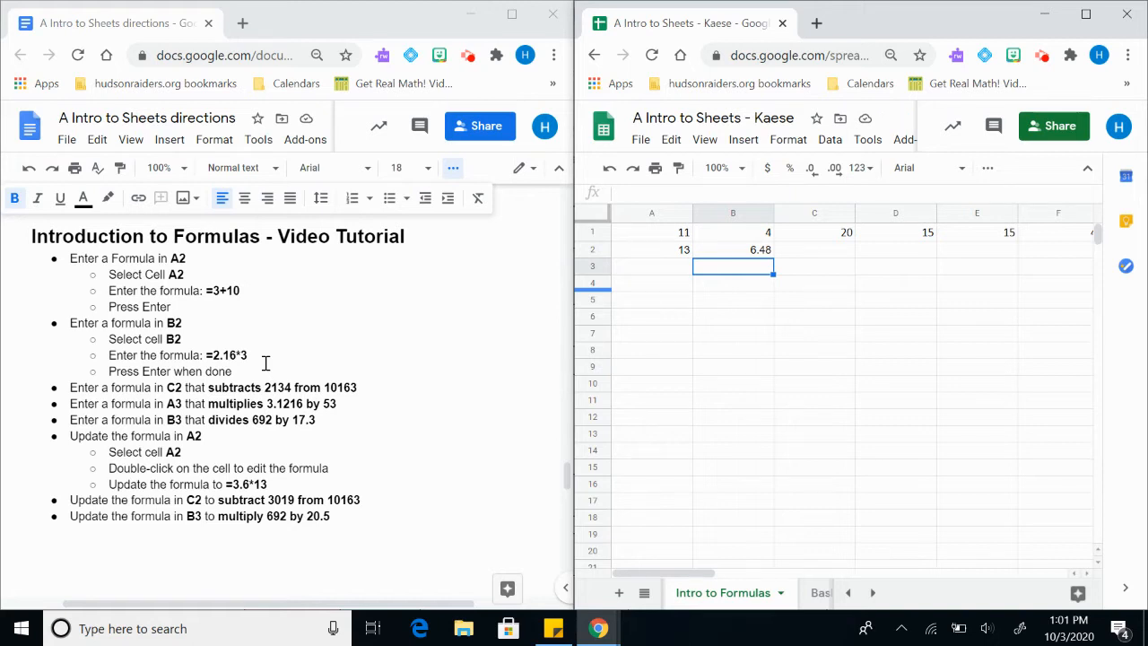
- Enter a formula in cell C2 that subtracts 2134 from 10163, written as =10163-2134
click(804, 253)
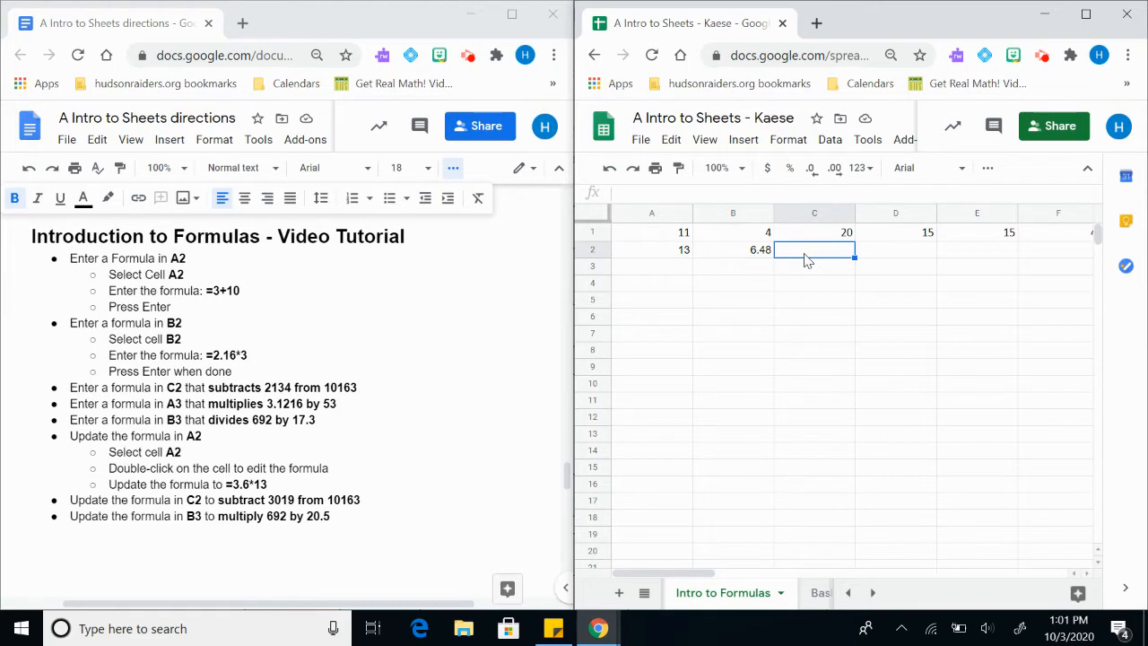
text(=)
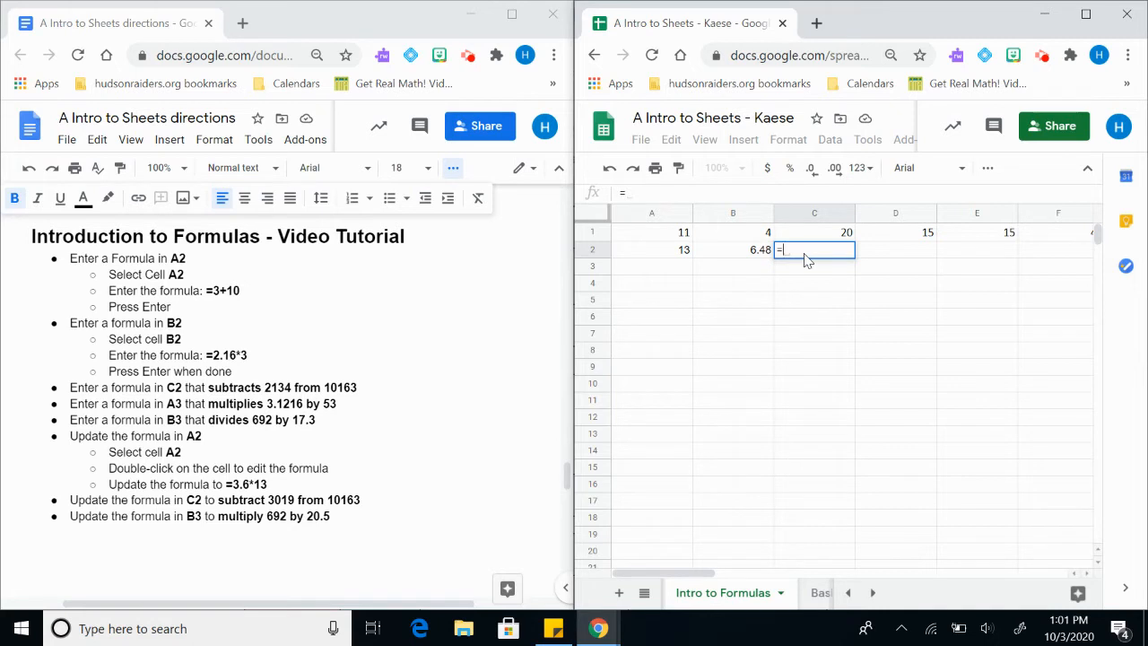
text(101)
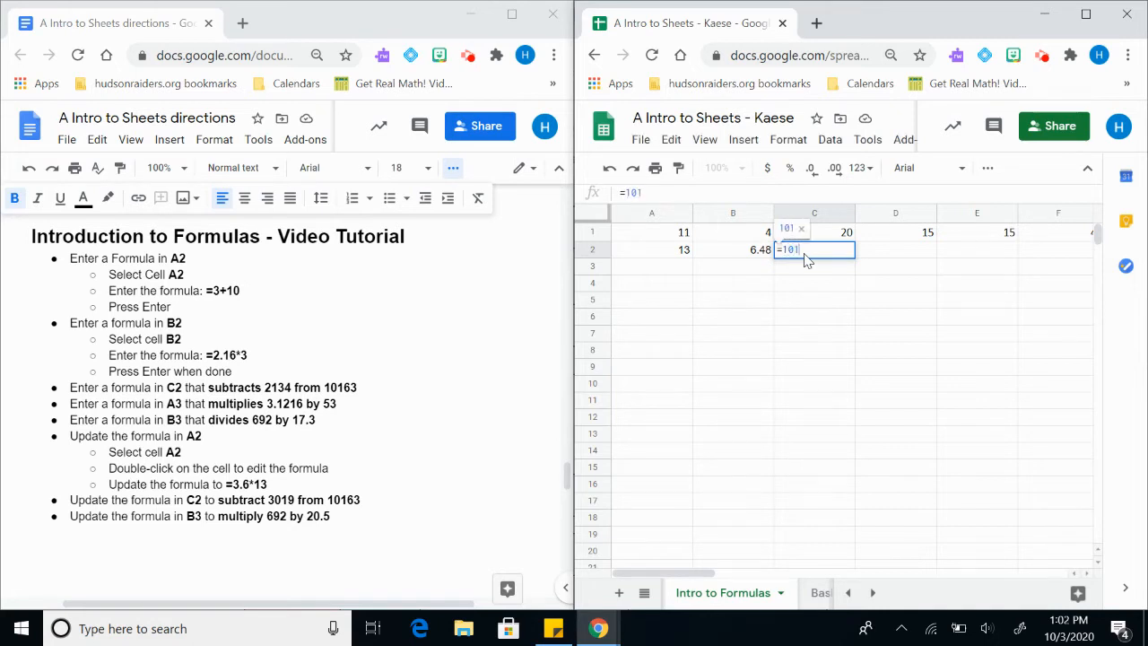
text(63-)
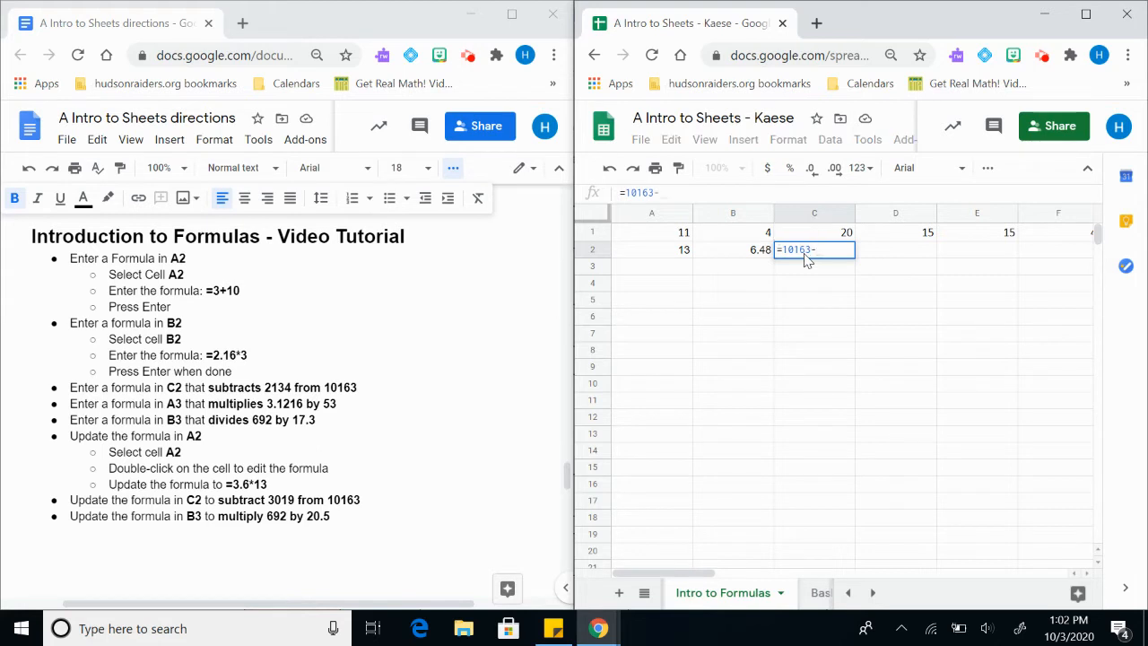
text(2134)
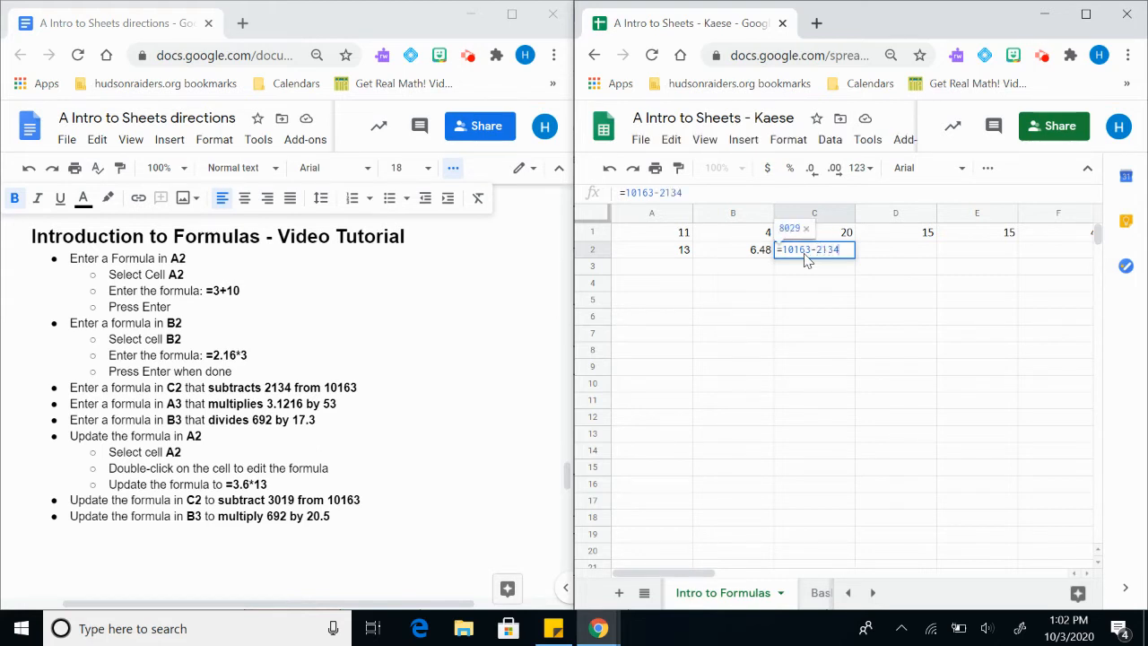
key(Return)
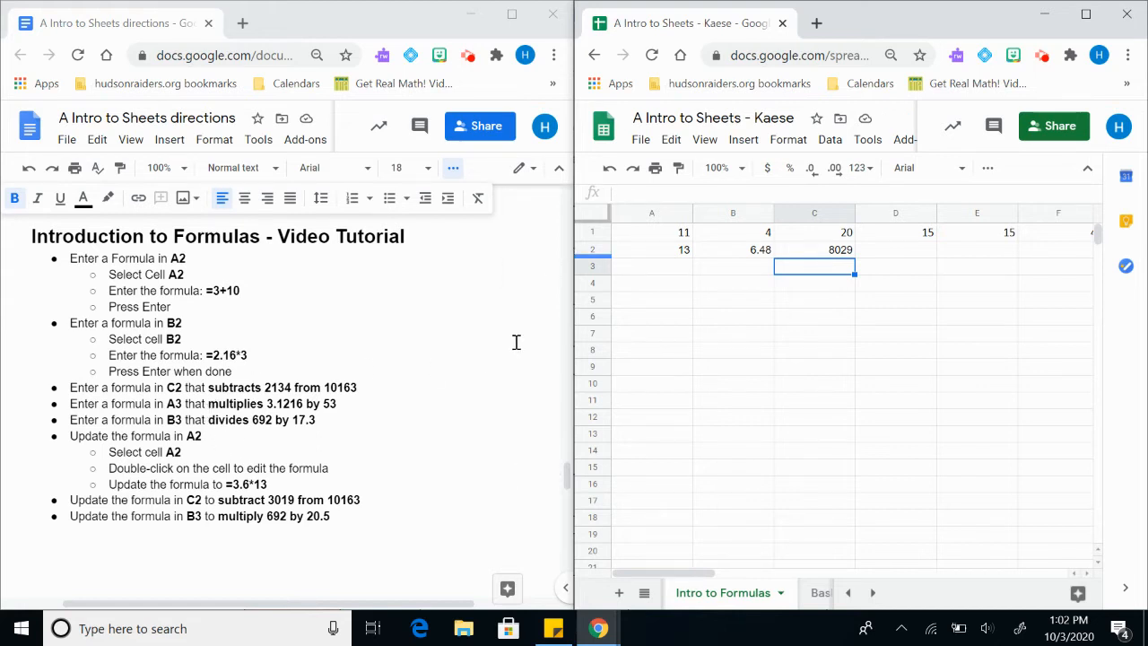
- Enter a formula in cell A3 that multiplies 3.1216 by 53, written as =3.1216*53
click(671, 277)
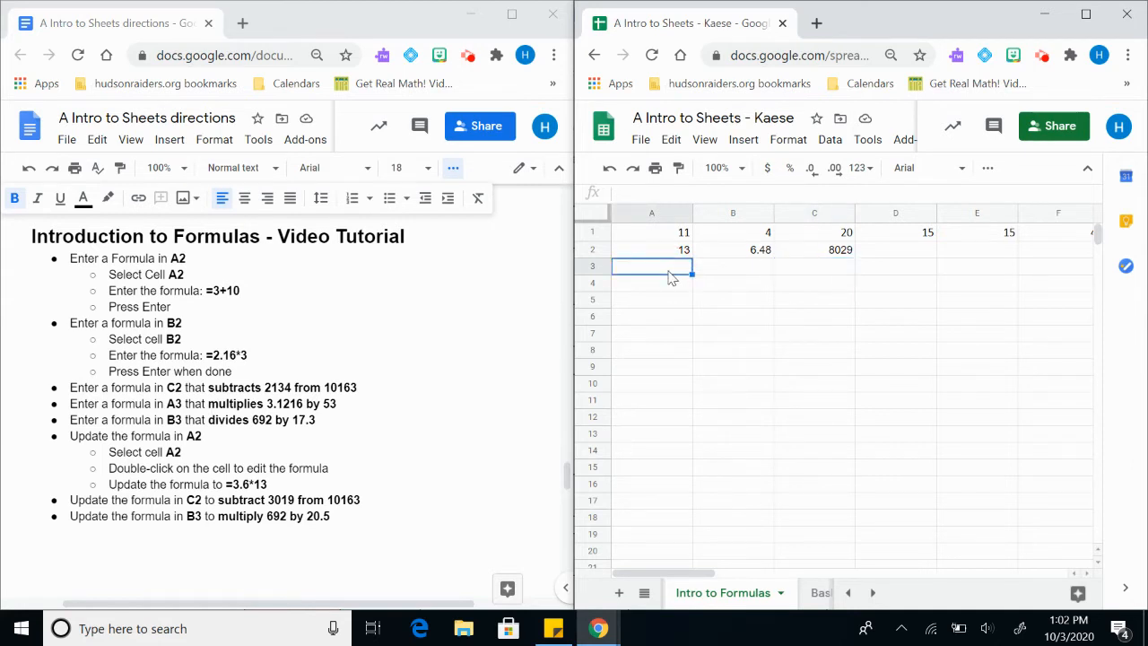
text(=)
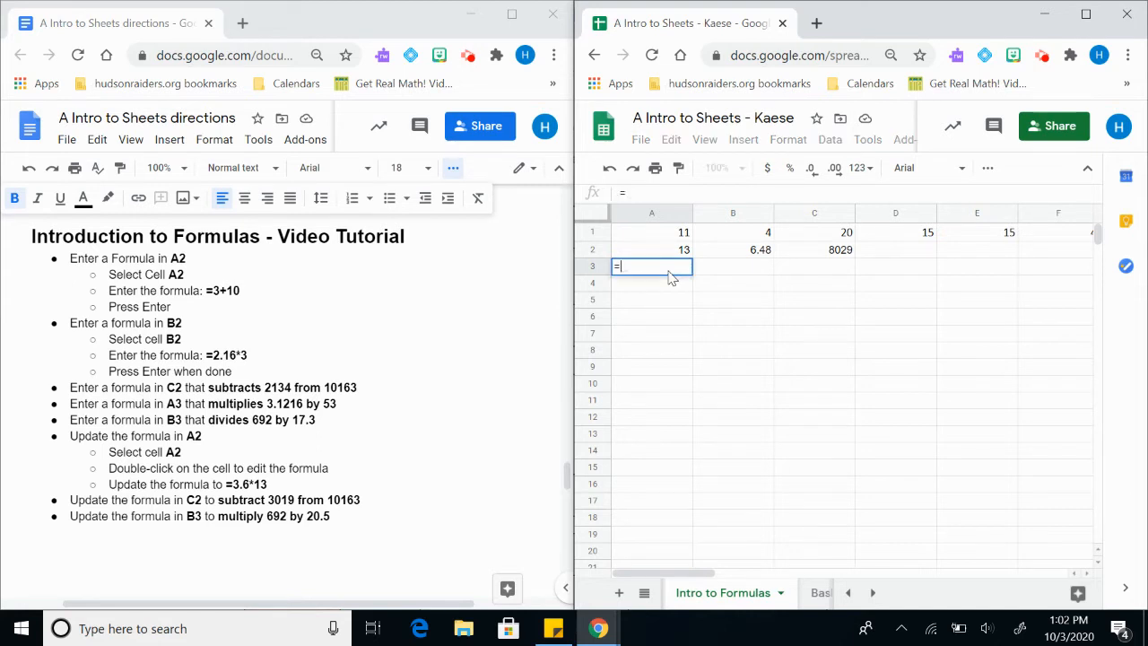
text(3.121)
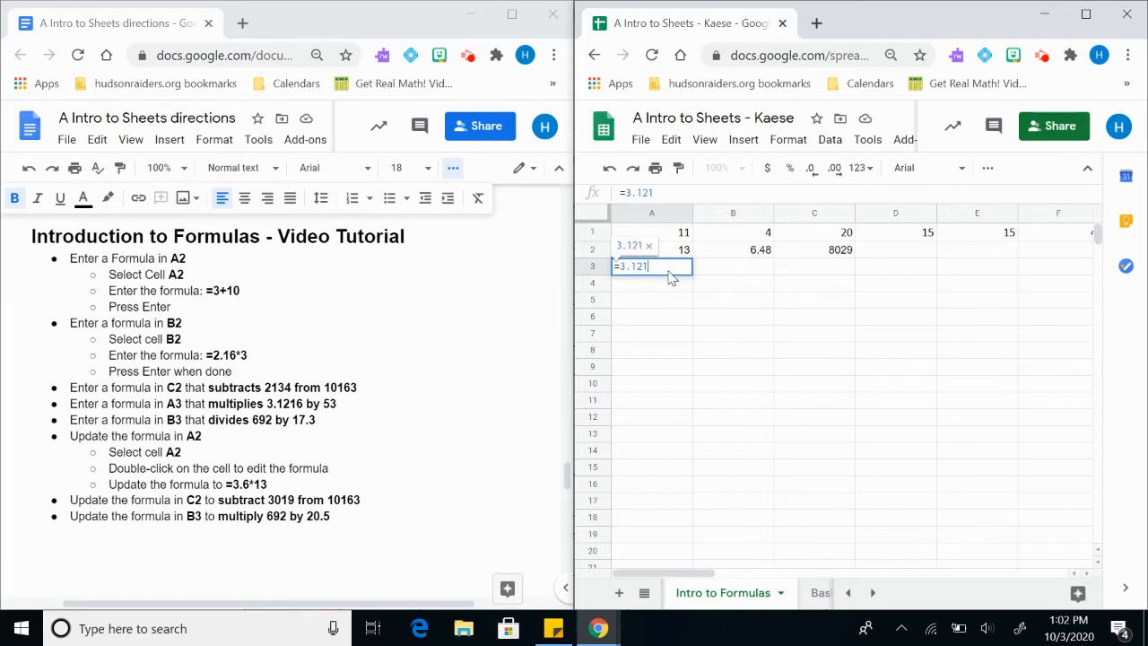
text(6*)
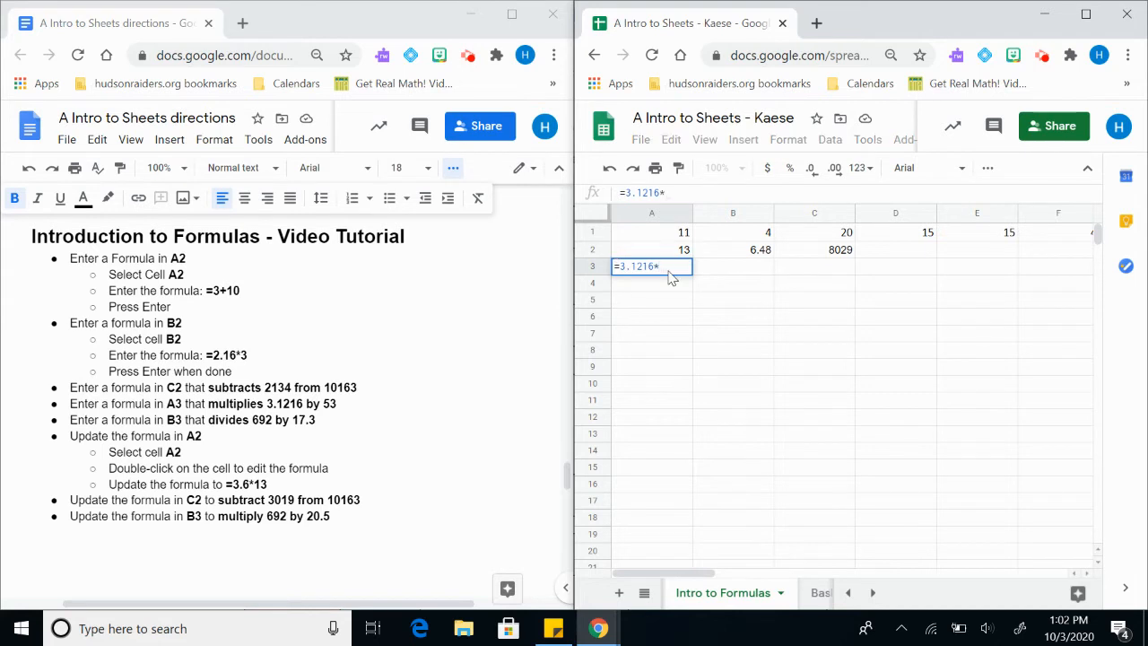
text(53)
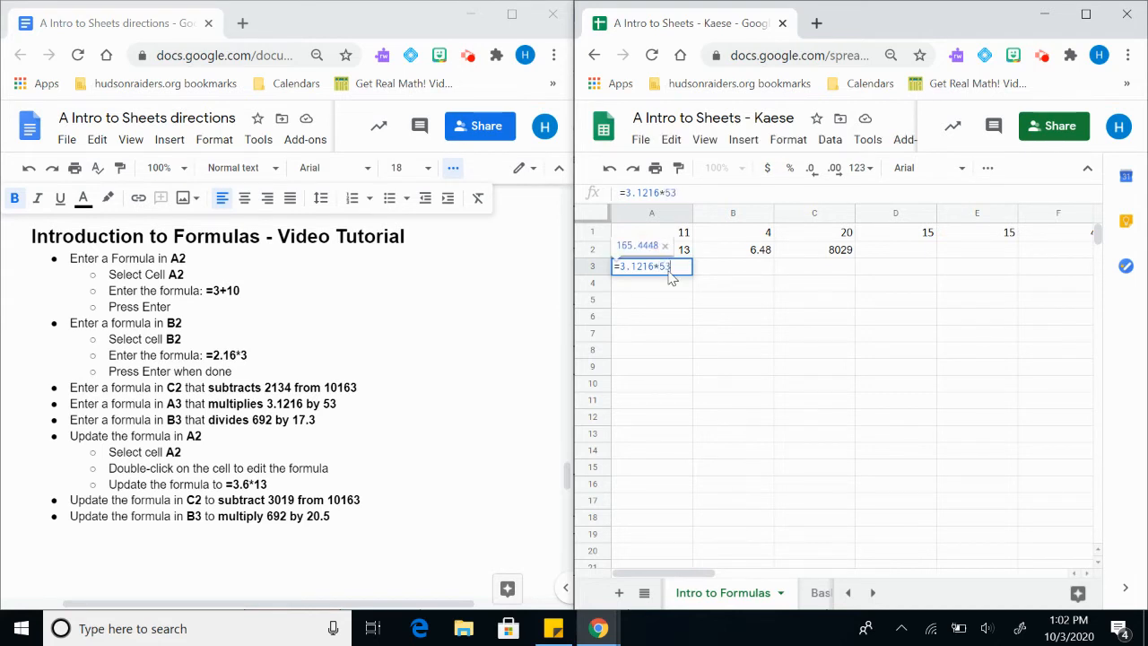
key(Return)
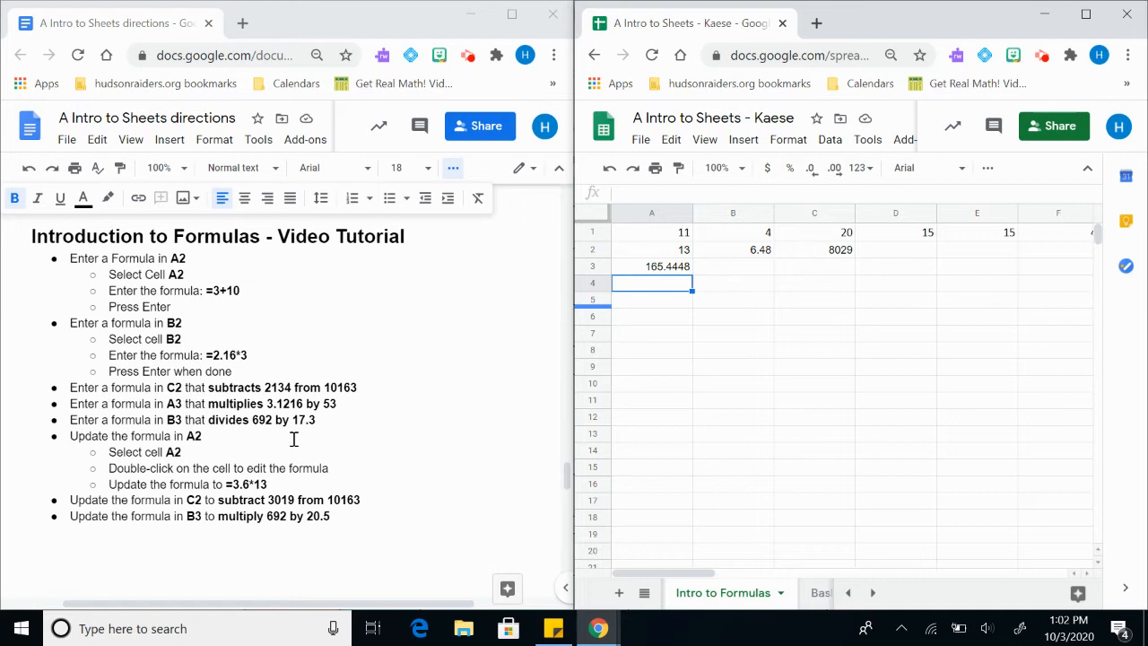
- Enter a formula in cell B3 that divides 692 by 17.3, written as =692/17.3
click(734, 276)
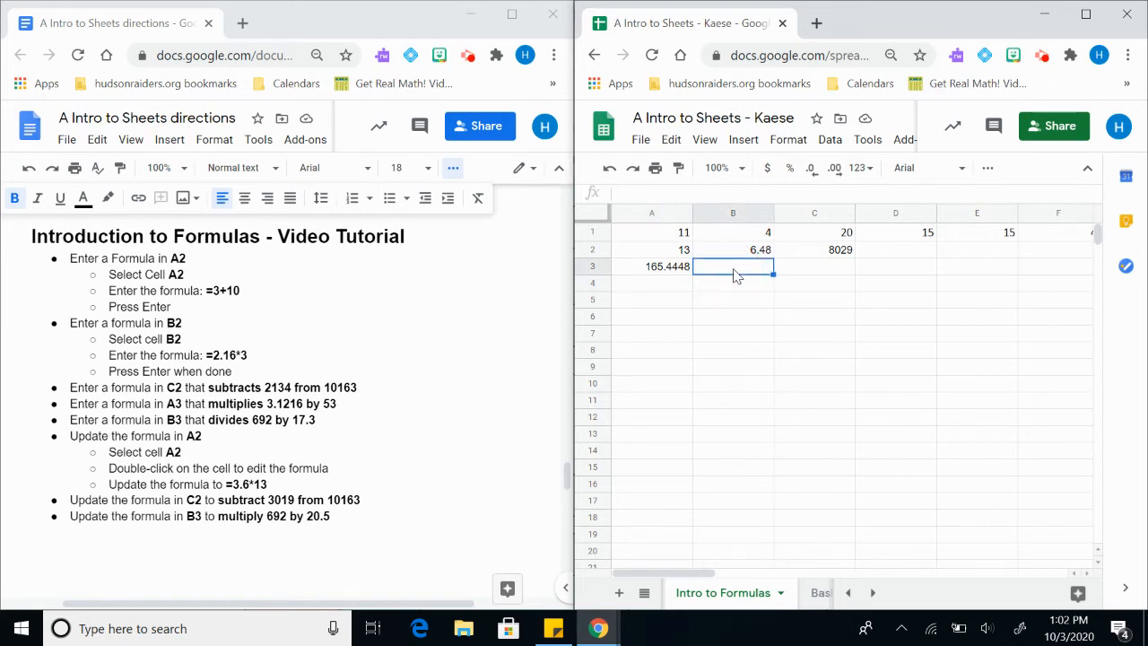
text(=)
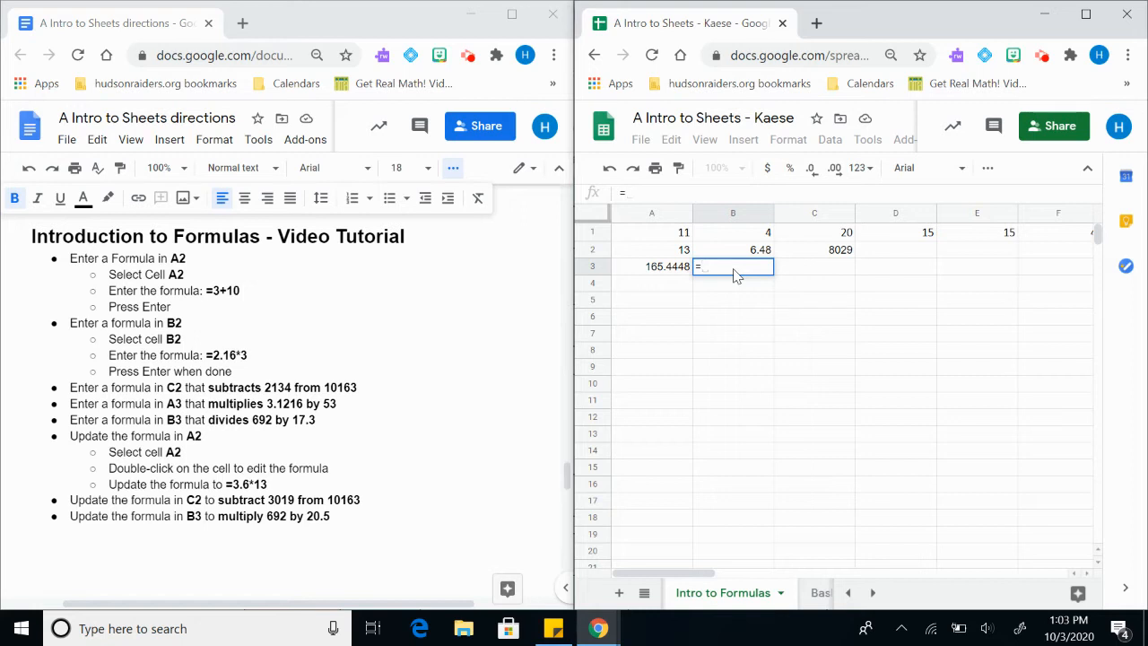
text(692)
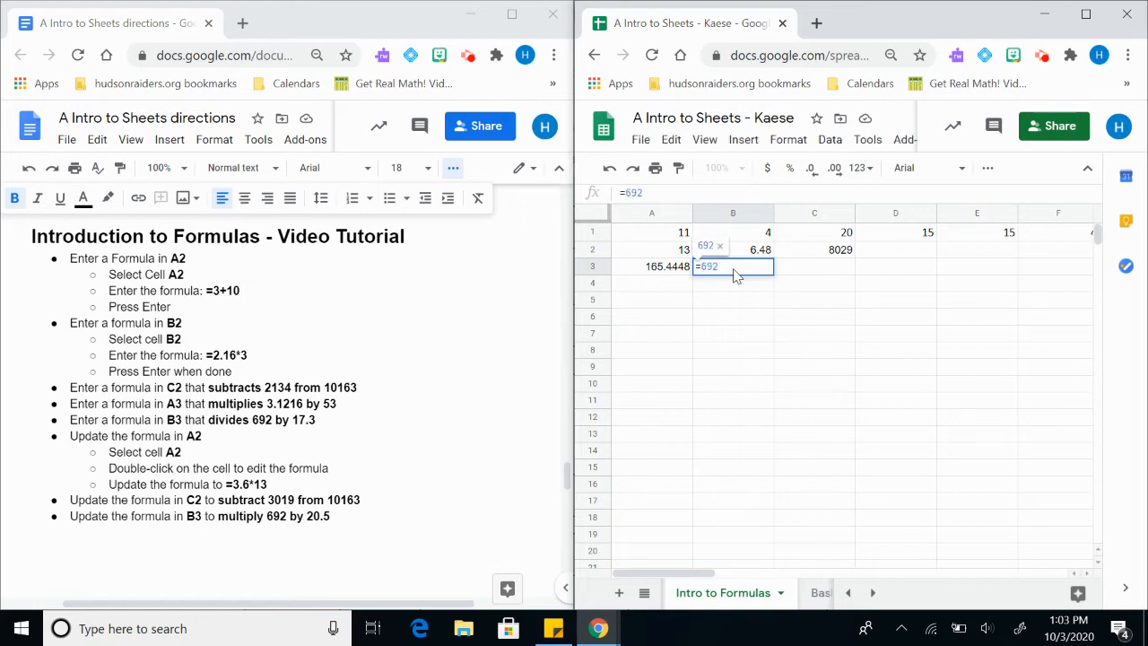
text(/)
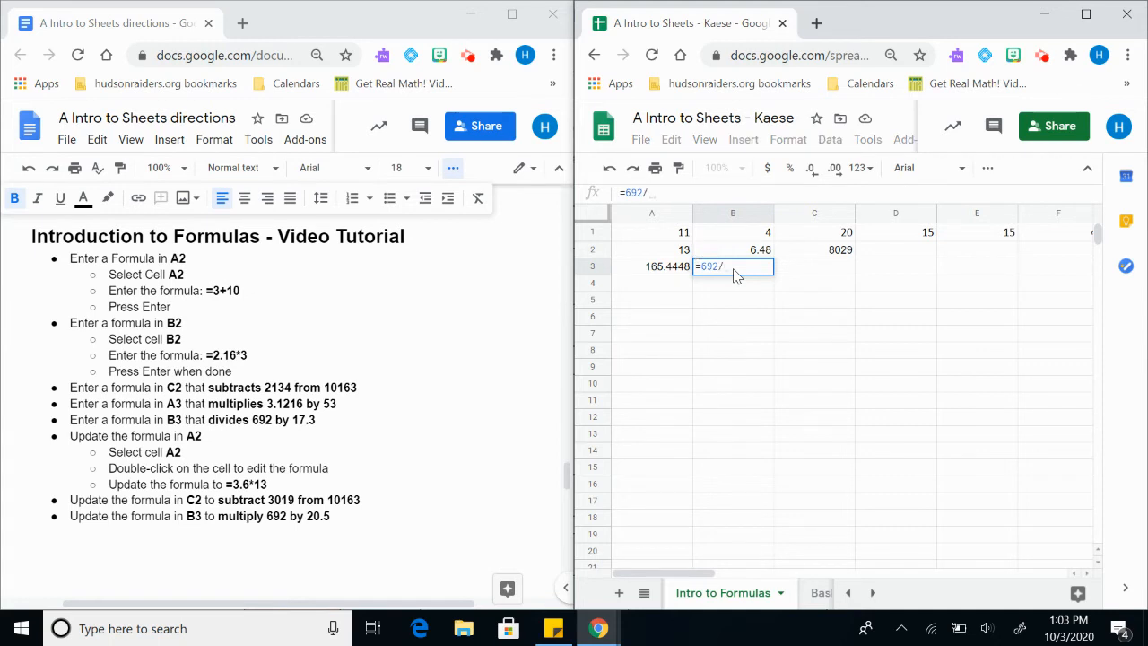
text(17.3)
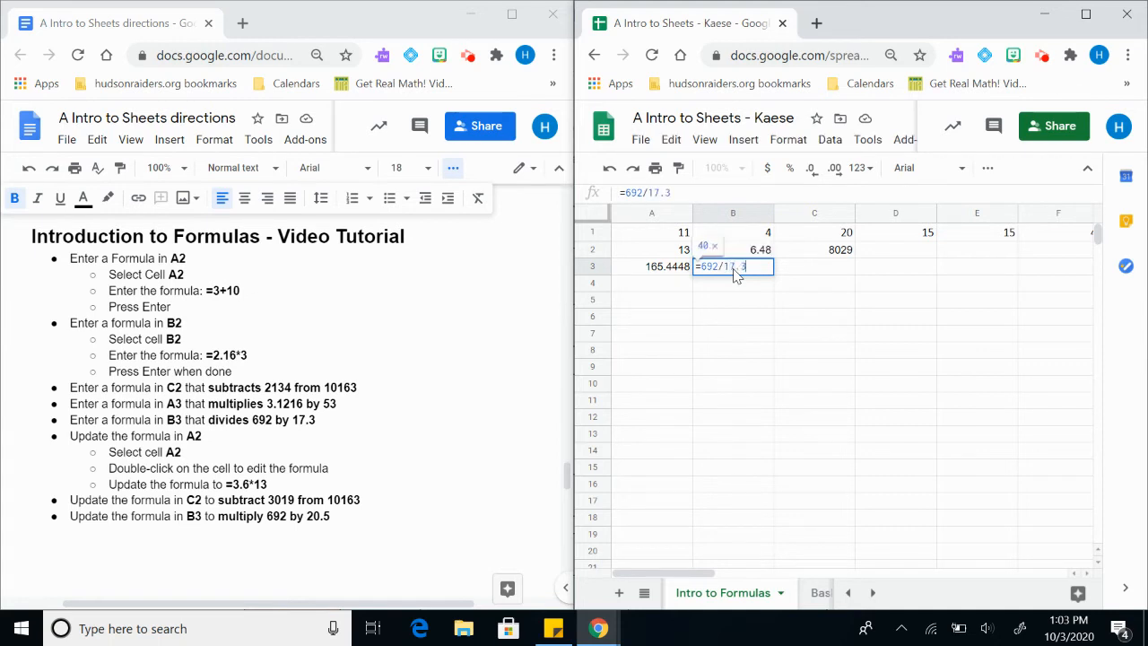
key(Return)
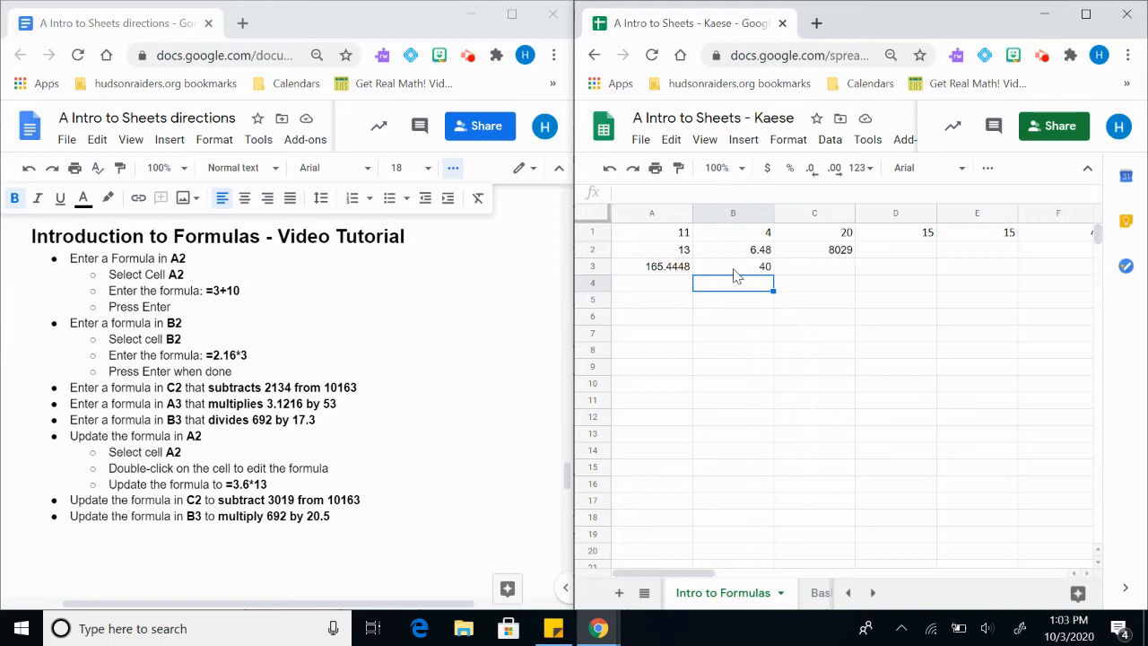
- Update the existing formula in cell A2 to =3.6*13
click(684, 252)
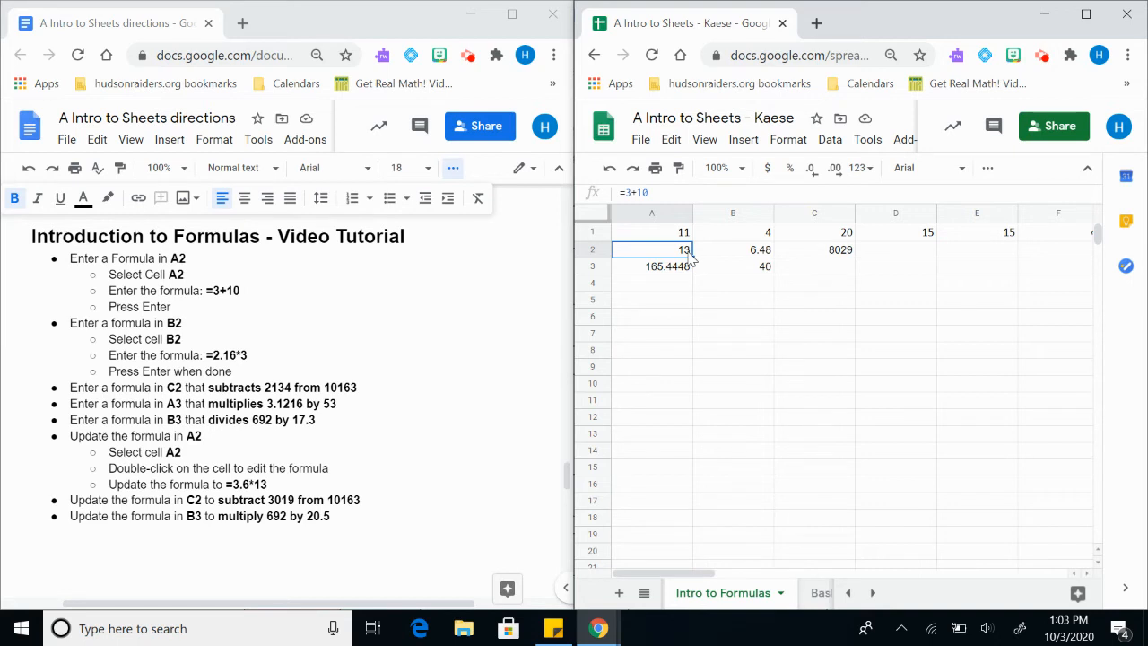
click(675, 191)
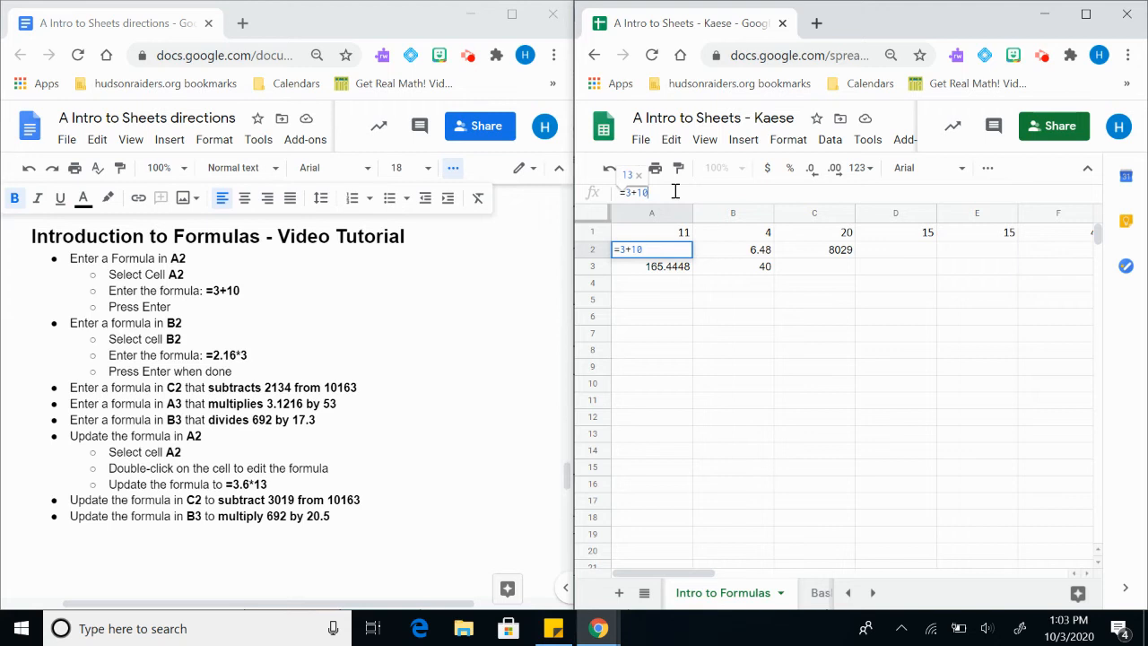
key(BackSpace)
key(BackSpace)
key(BackSpace)
text(.6*13)
key(Return)
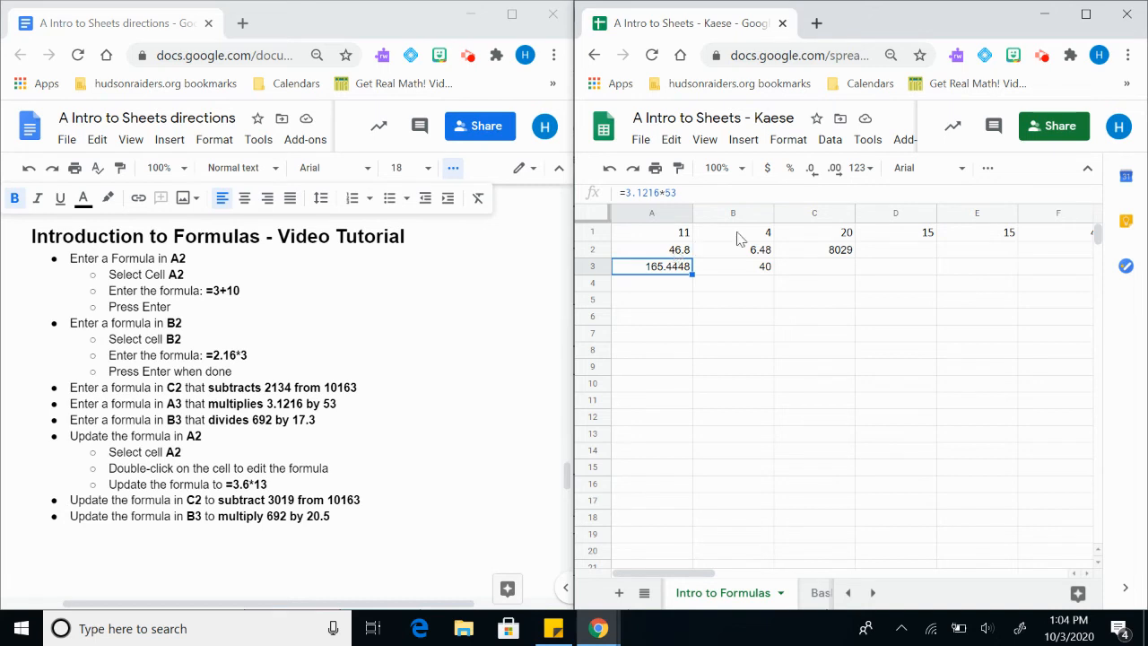
- Update the formula in cell C2 to subtract 3019 from 10163, written as =10163-3019
click(831, 257)
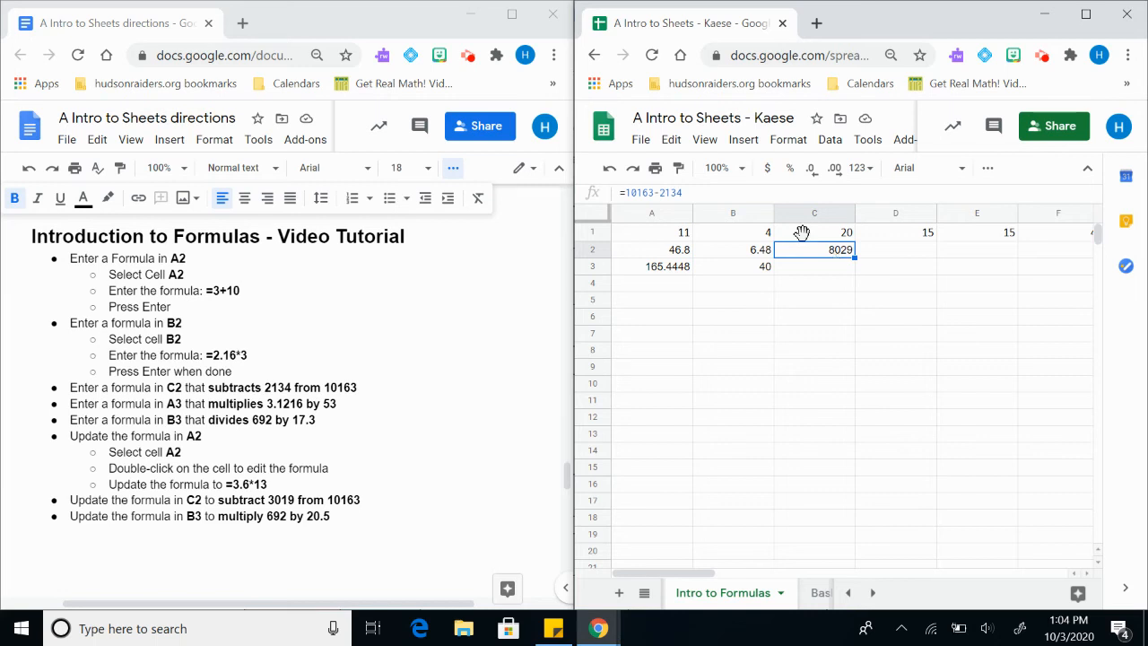
click(713, 193)
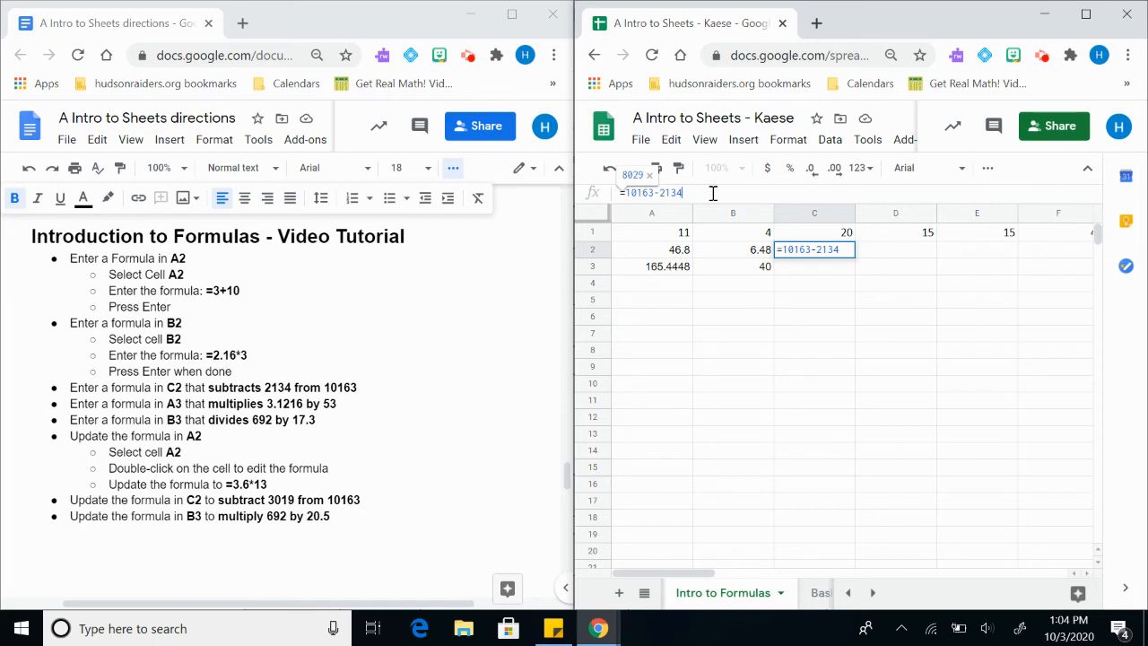
key(BackSpace)
key(BackSpace)
key(BackSpace)
key(BackSpace)
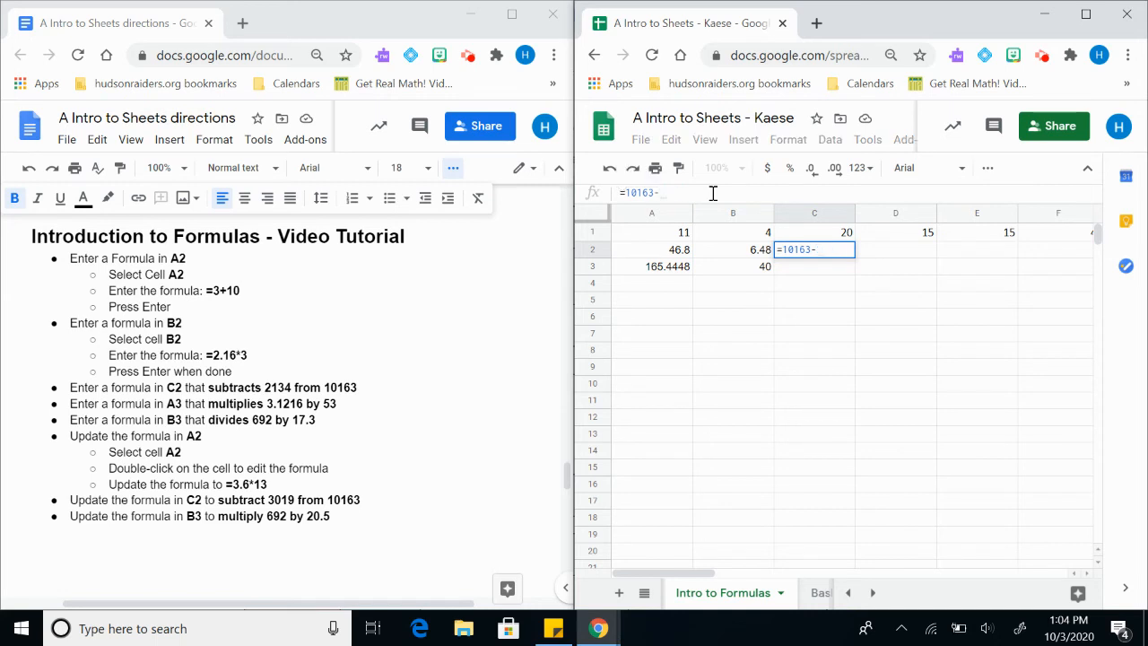
text(3)
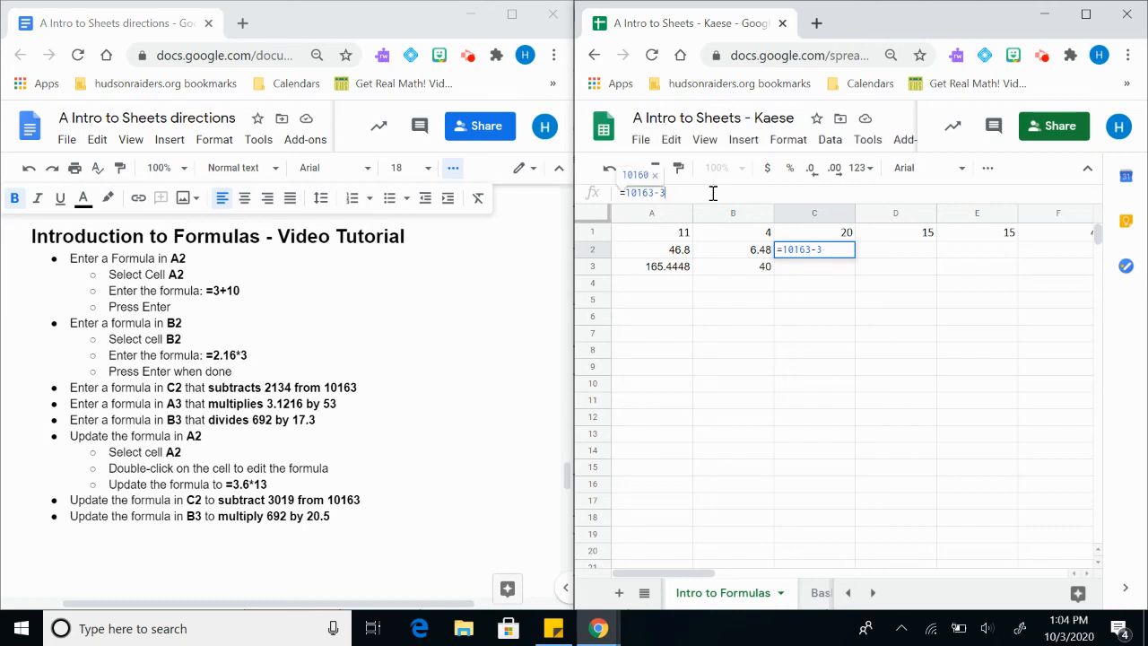
text(019)
key(Return)
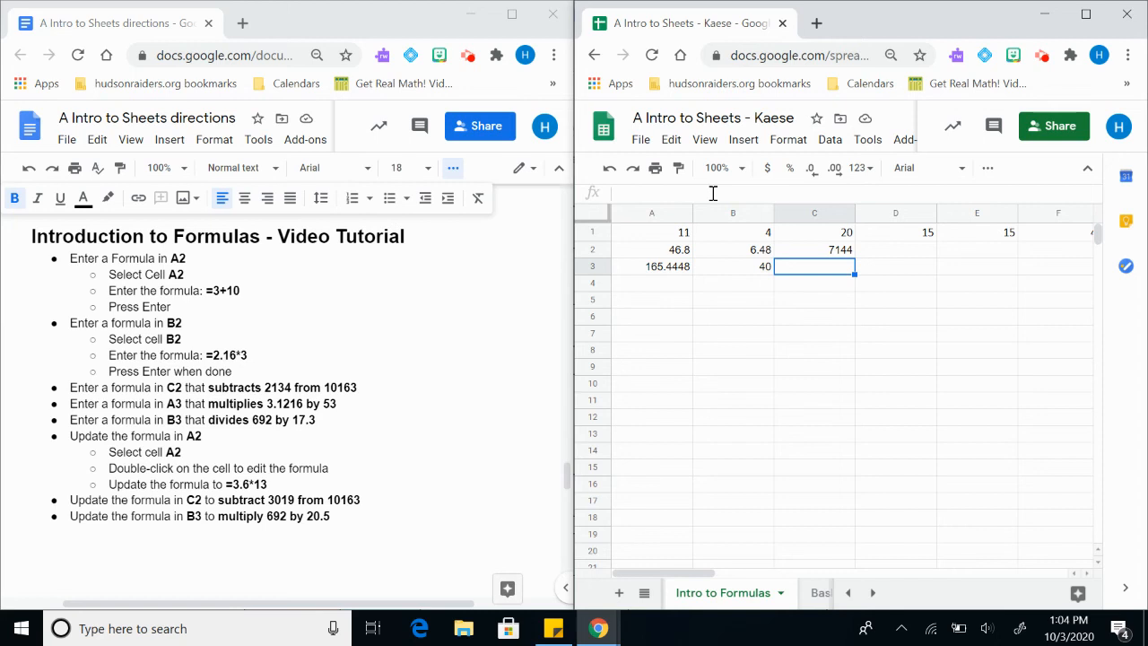
- Update the formula in cell B3 to multiply 692 by 20.5, written as =692*20.5
click(747, 276)
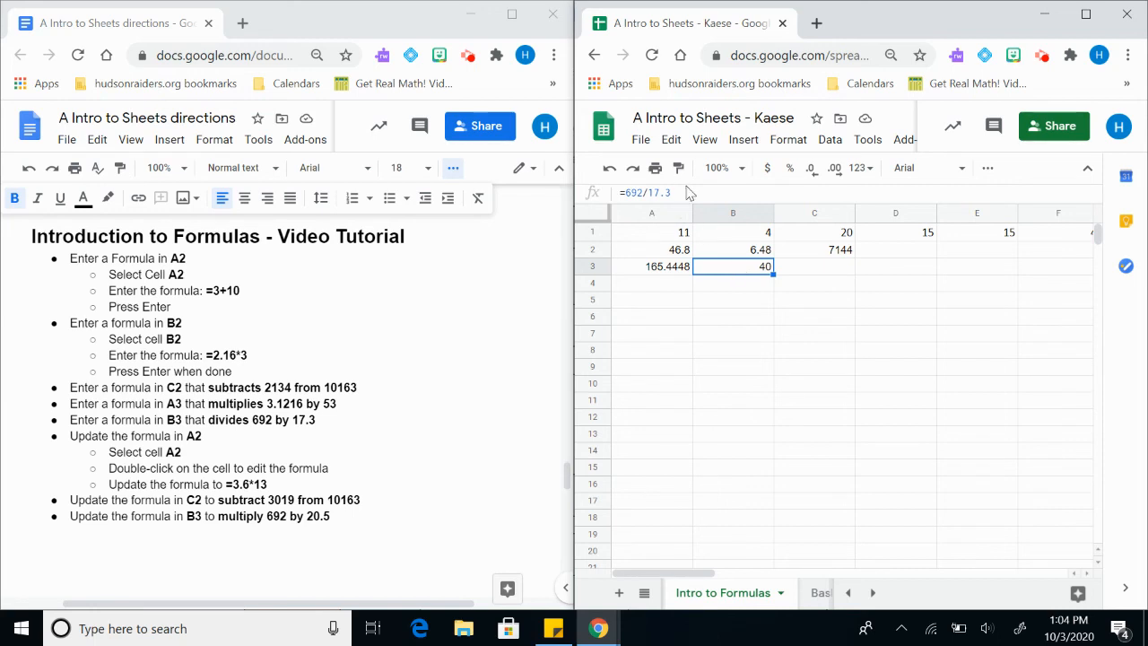
click(687, 192)
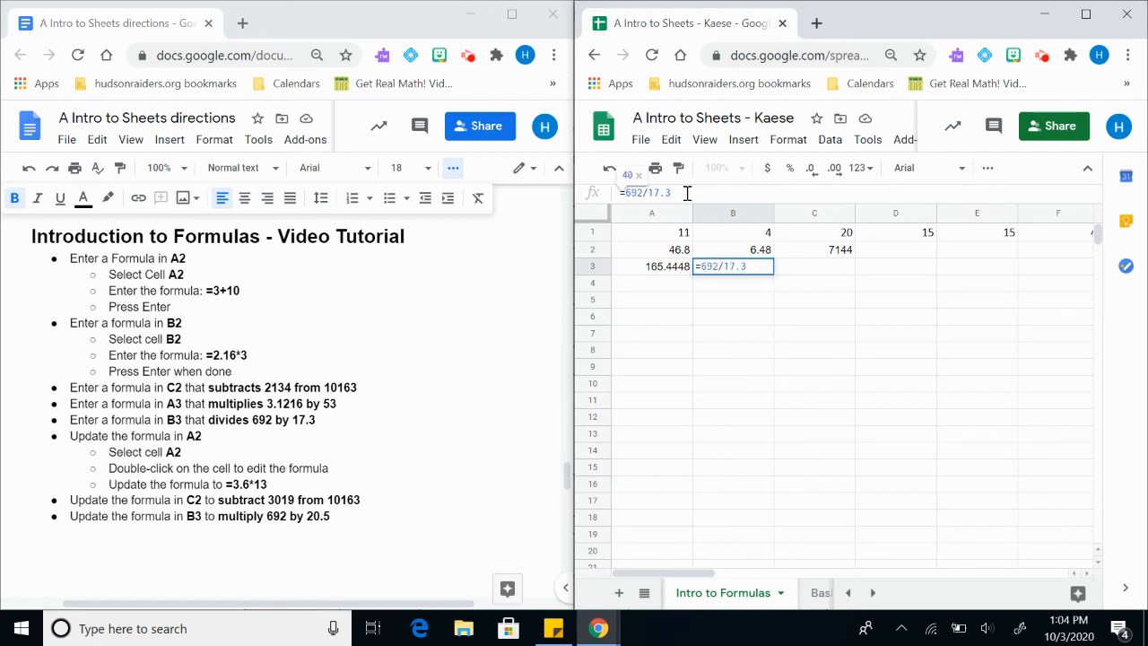
key(BackSpace)
key(BackSpace)
key(BackSpace)
key(BackSpace)
key(BackSpace)
text(*)
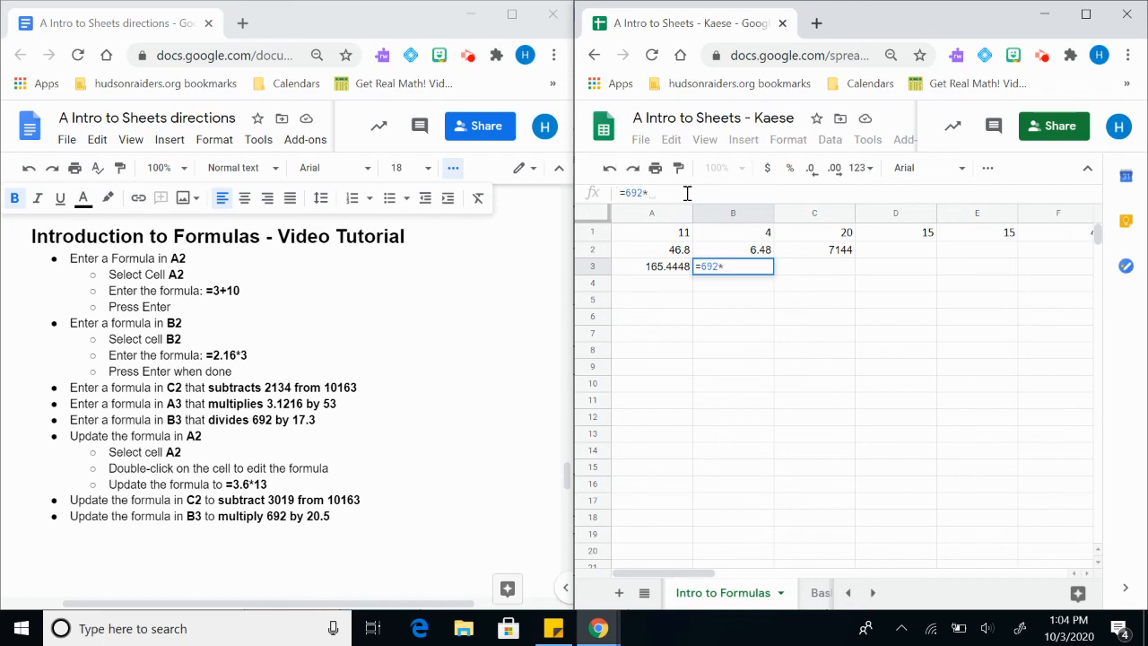
text(20.)
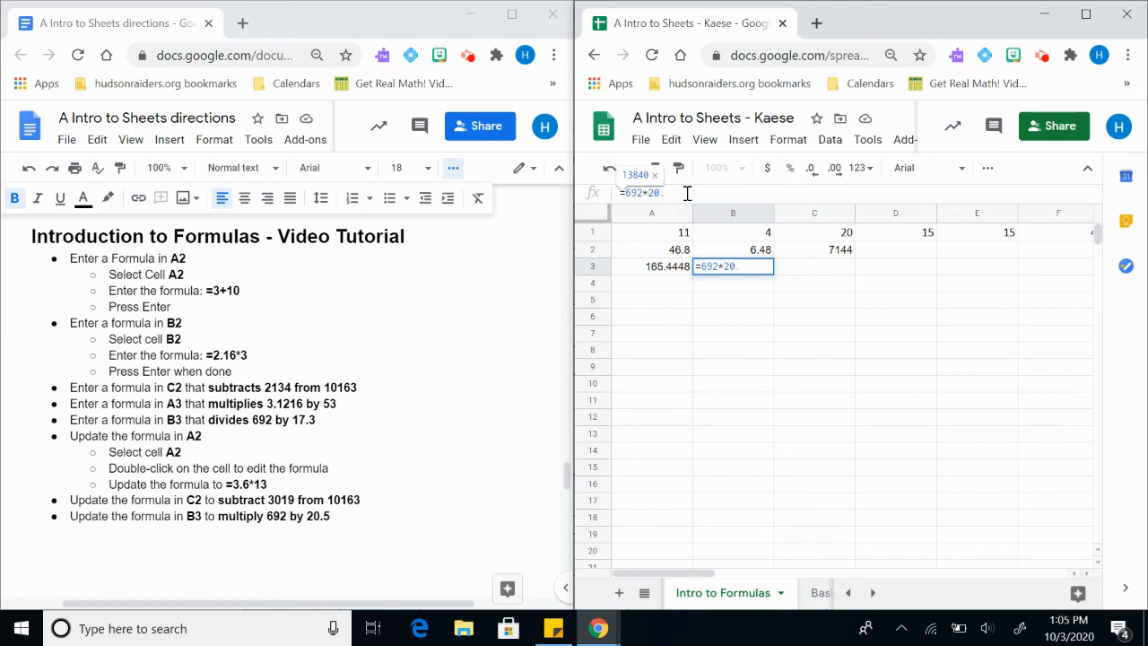
text(5)
key(Return)
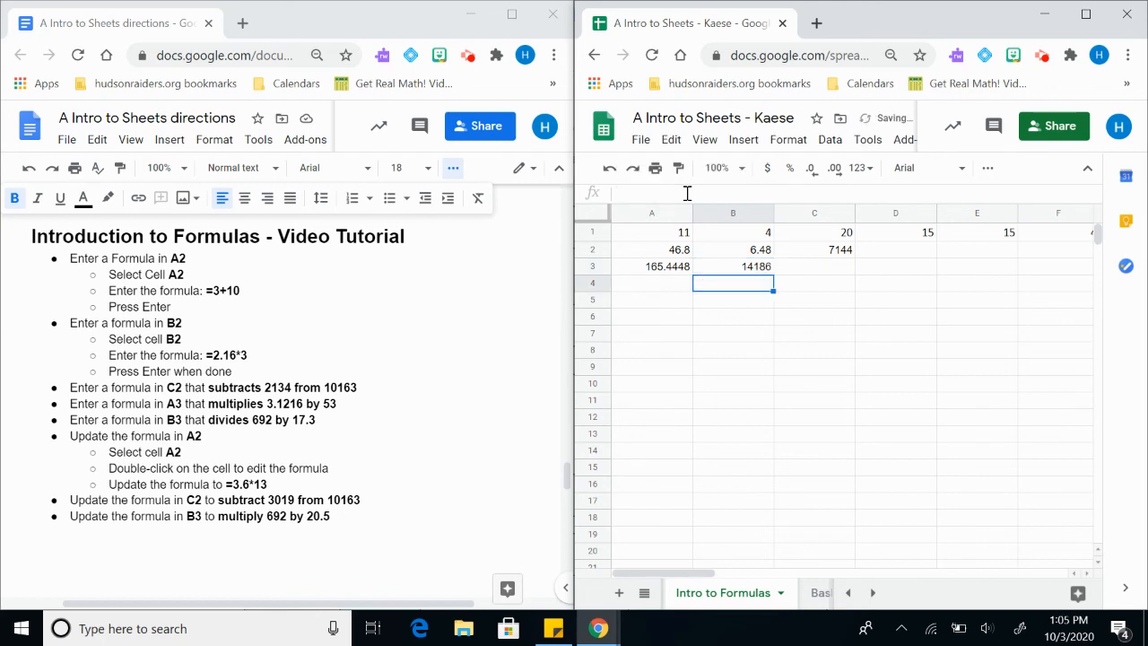
click(737, 269)
click(751, 334)
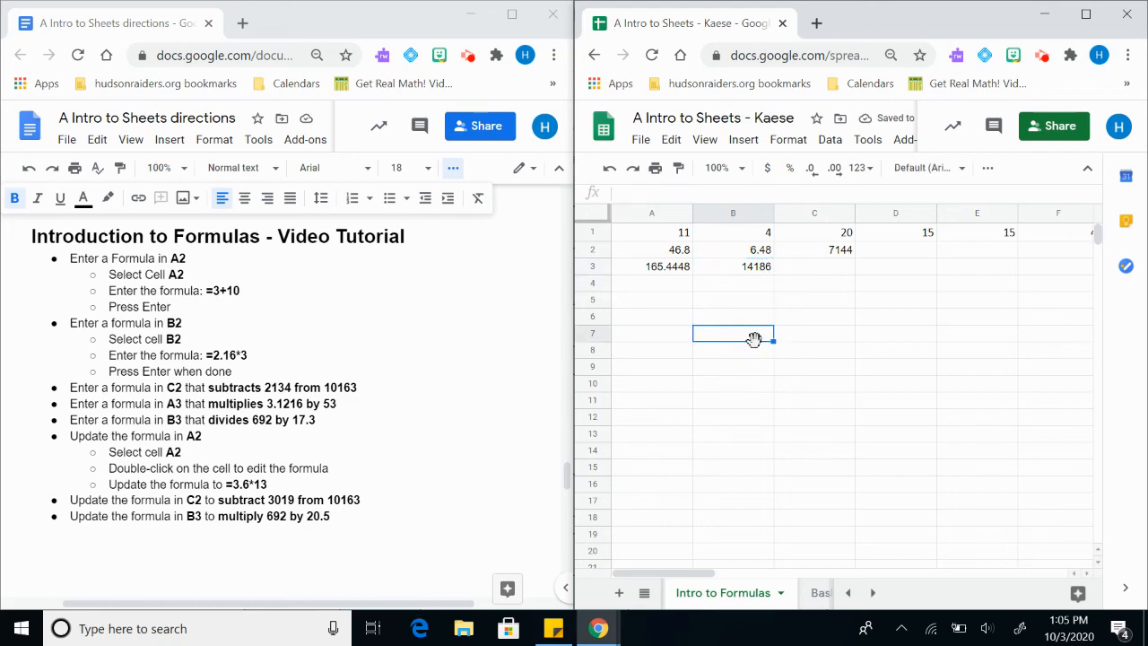